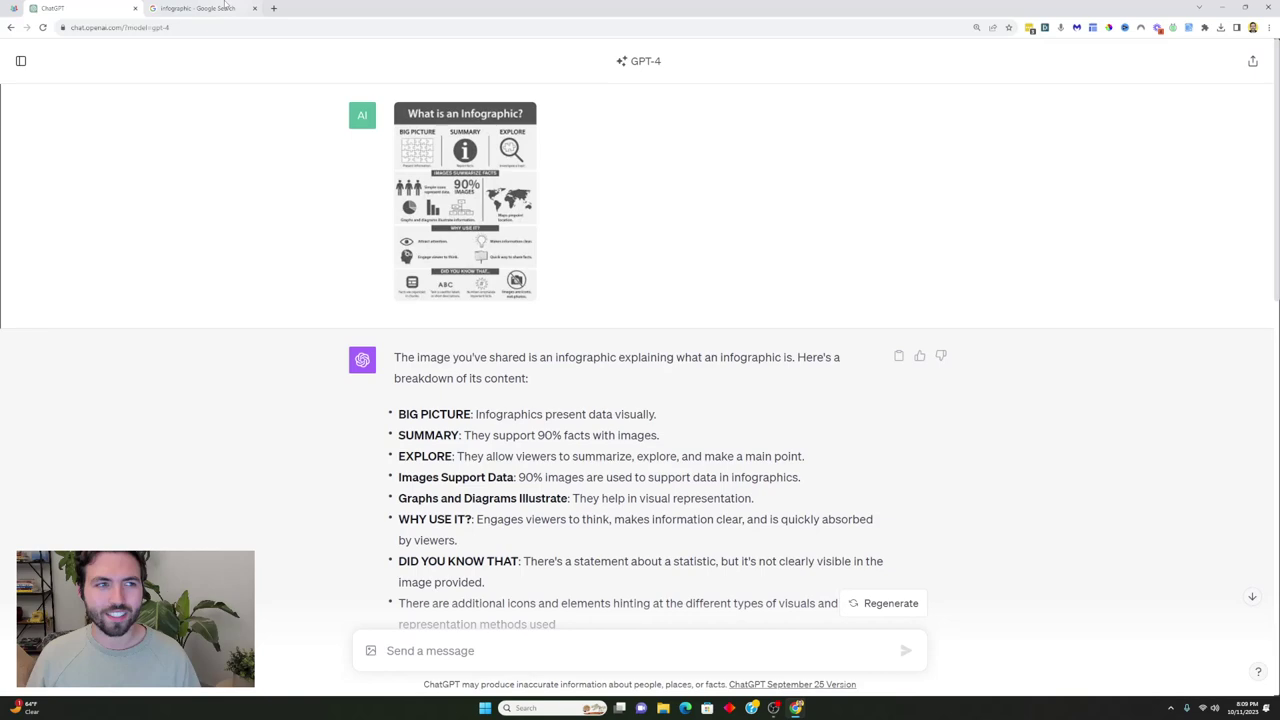
Review the existing conversation's breakdown of the infographic and its replies about the handwritten 2 + 2 drawing
left_click(185, 8)
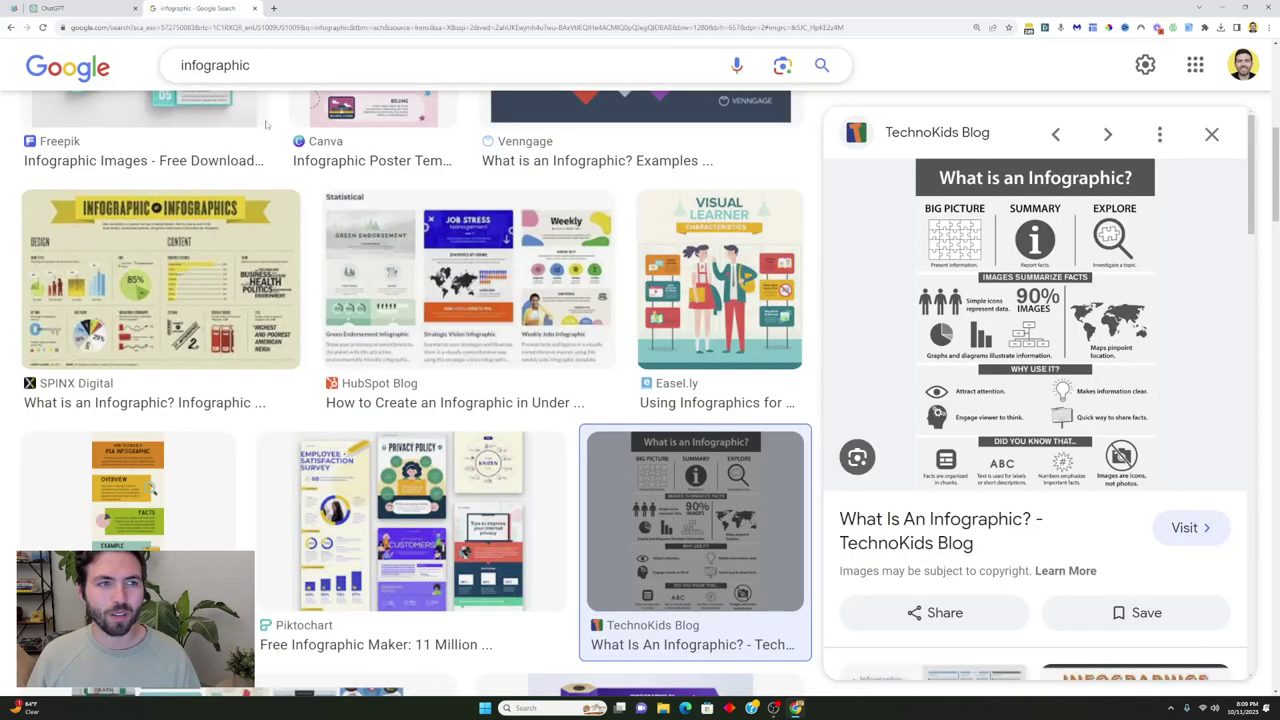
left_click(108, 6)
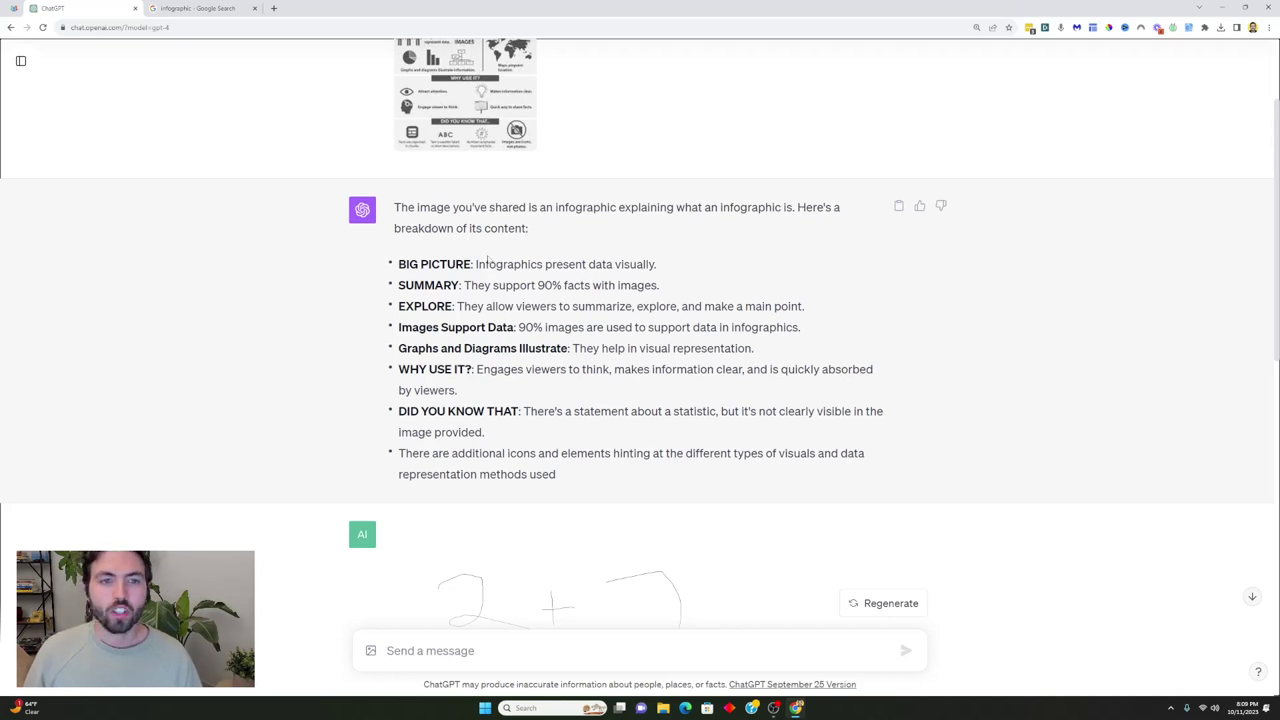
scroll(488, 262, "up", 2)
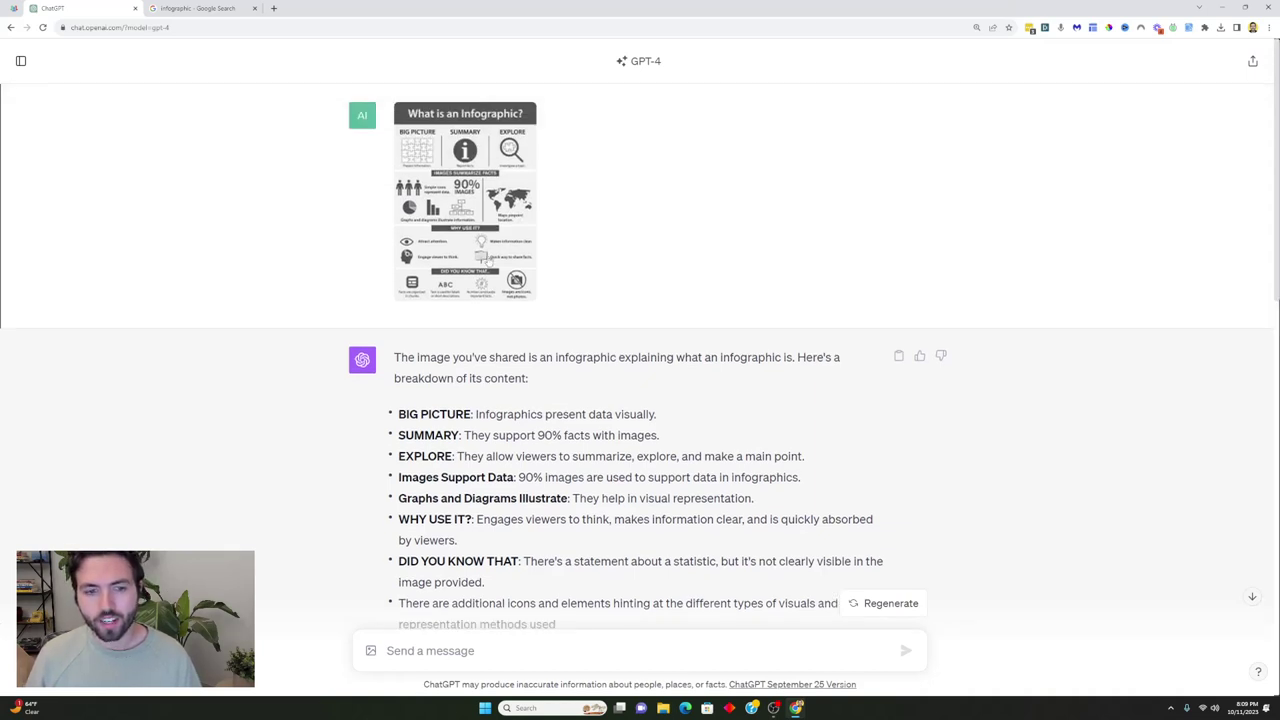
scroll(488, 258, "down", 2)
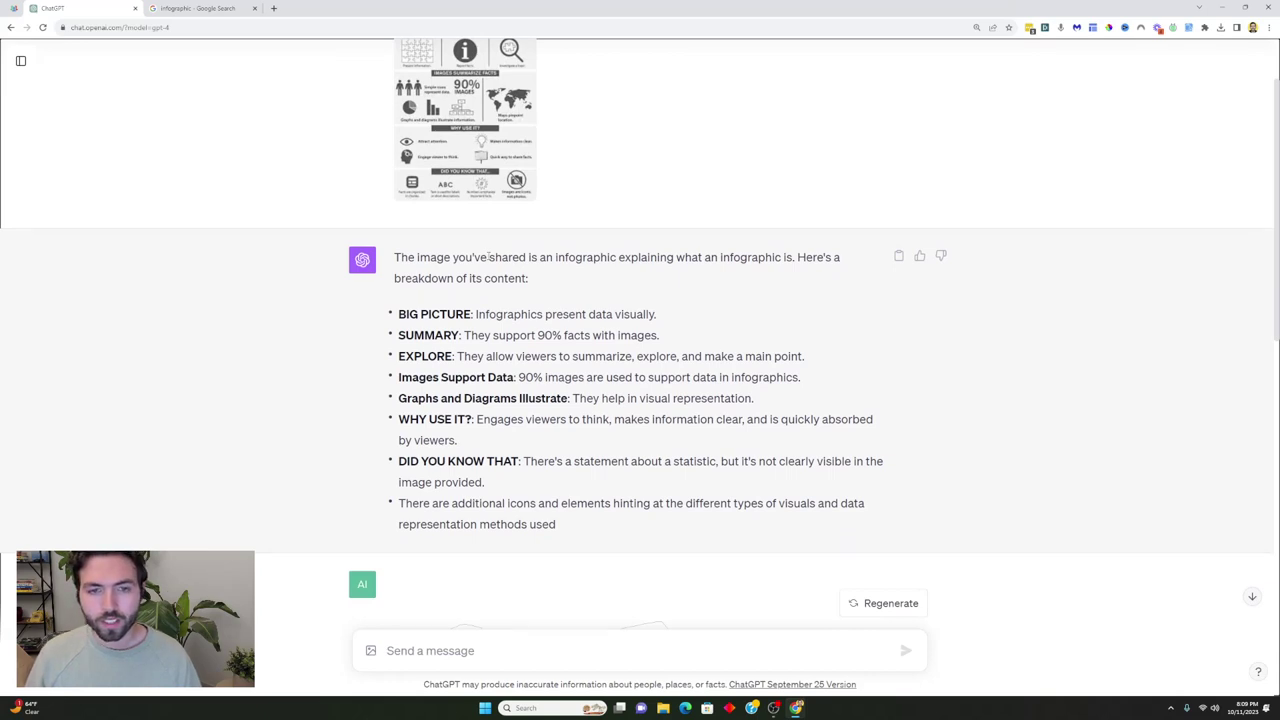
scroll(490, 262, "down", 3)
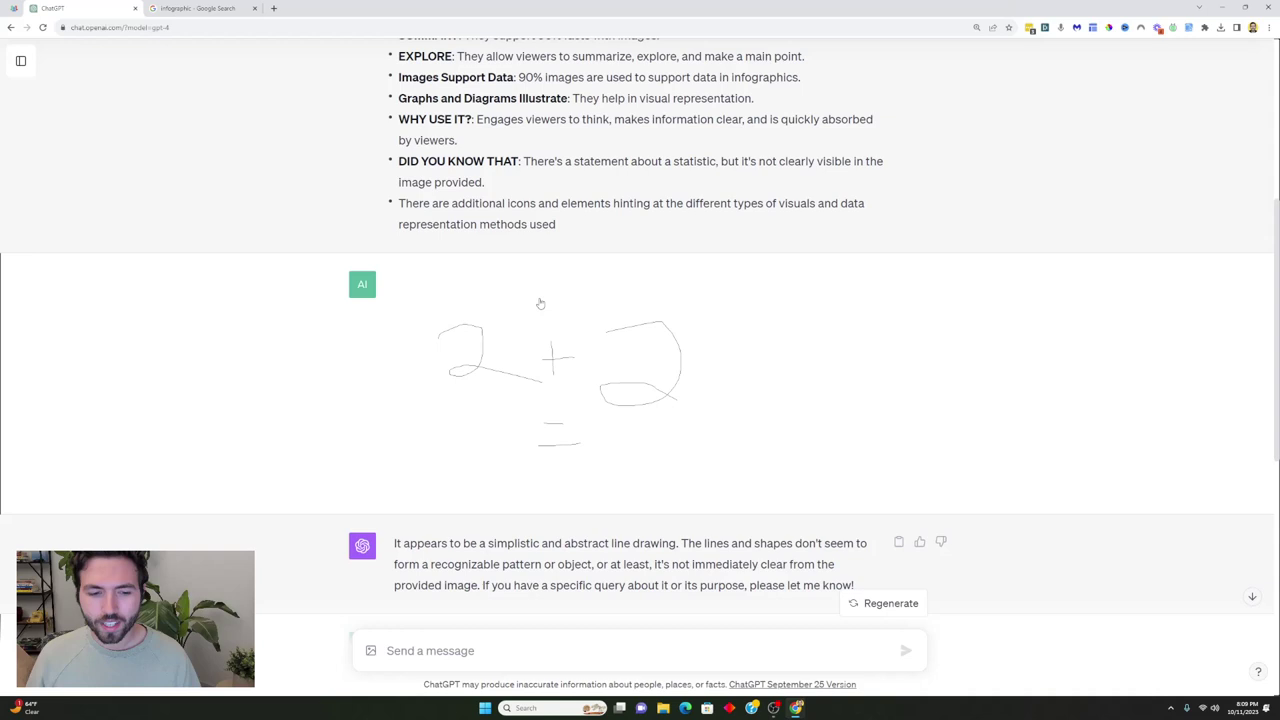
scroll(540, 303, "down", 3)
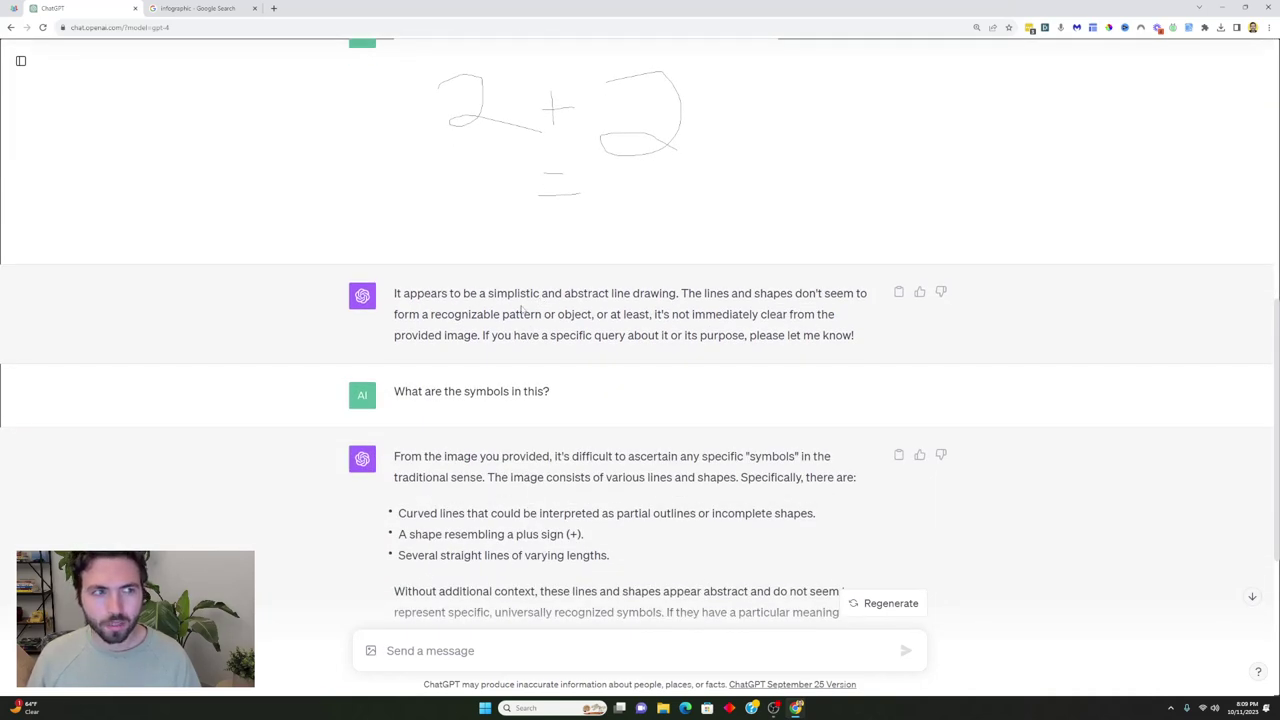
scroll(531, 291, "up", 2)
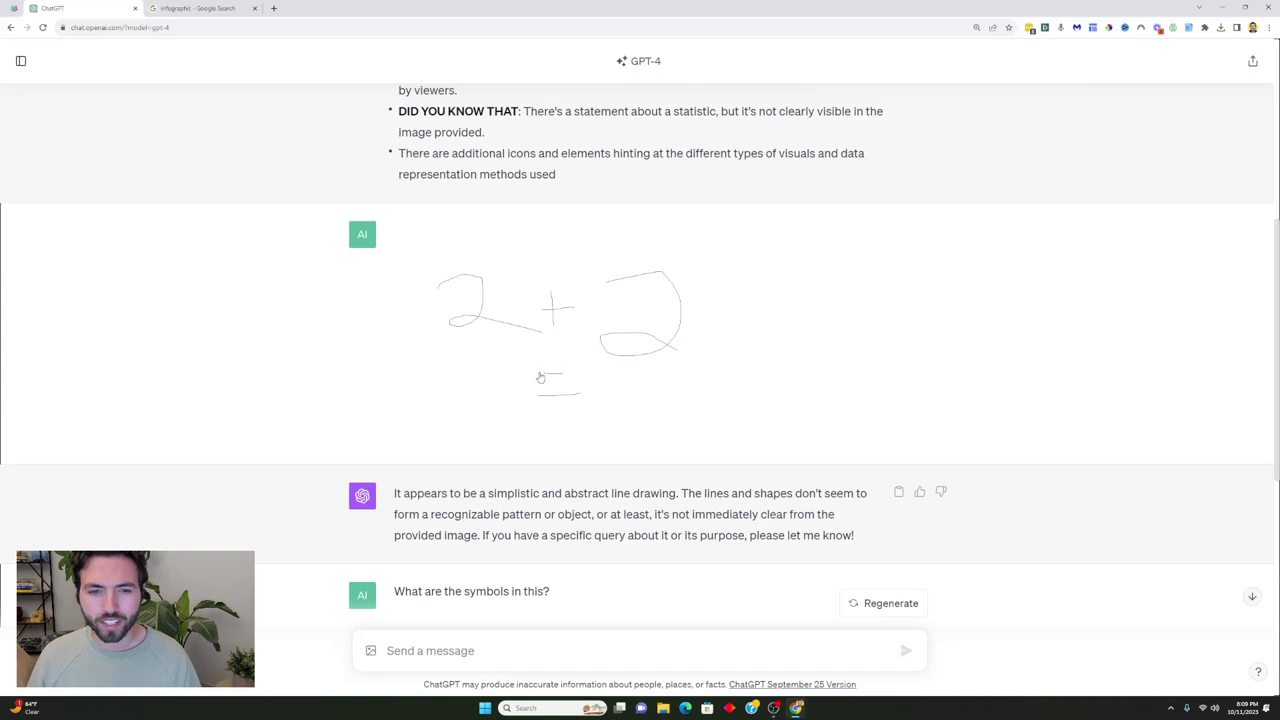
scroll(367, 329, "down", 2)
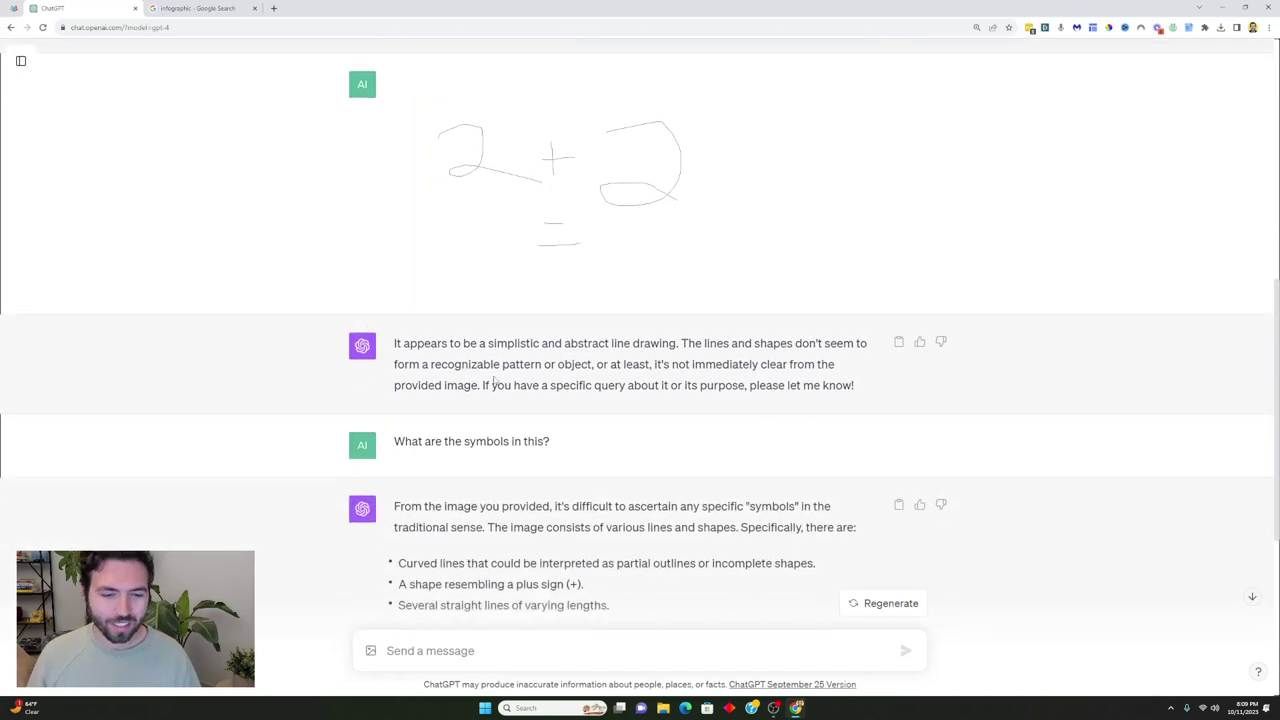
scroll(522, 270, "down", 2)
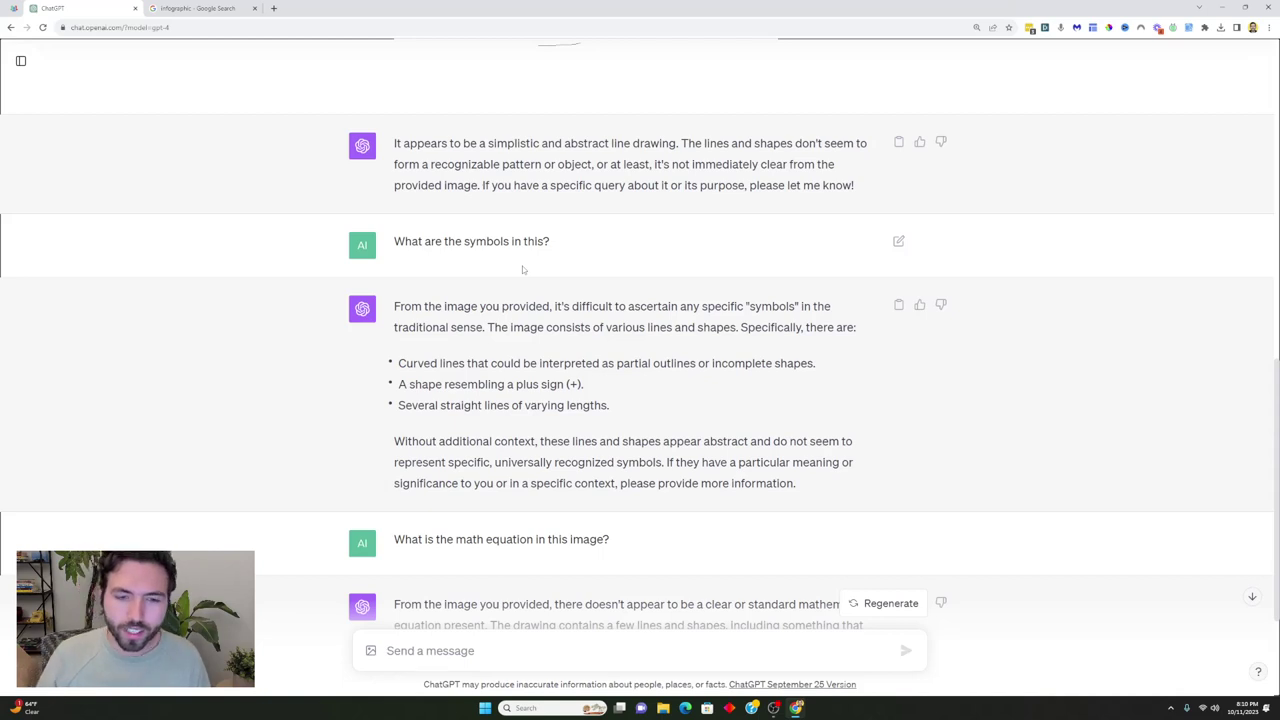
scroll(522, 266, "down", 2)
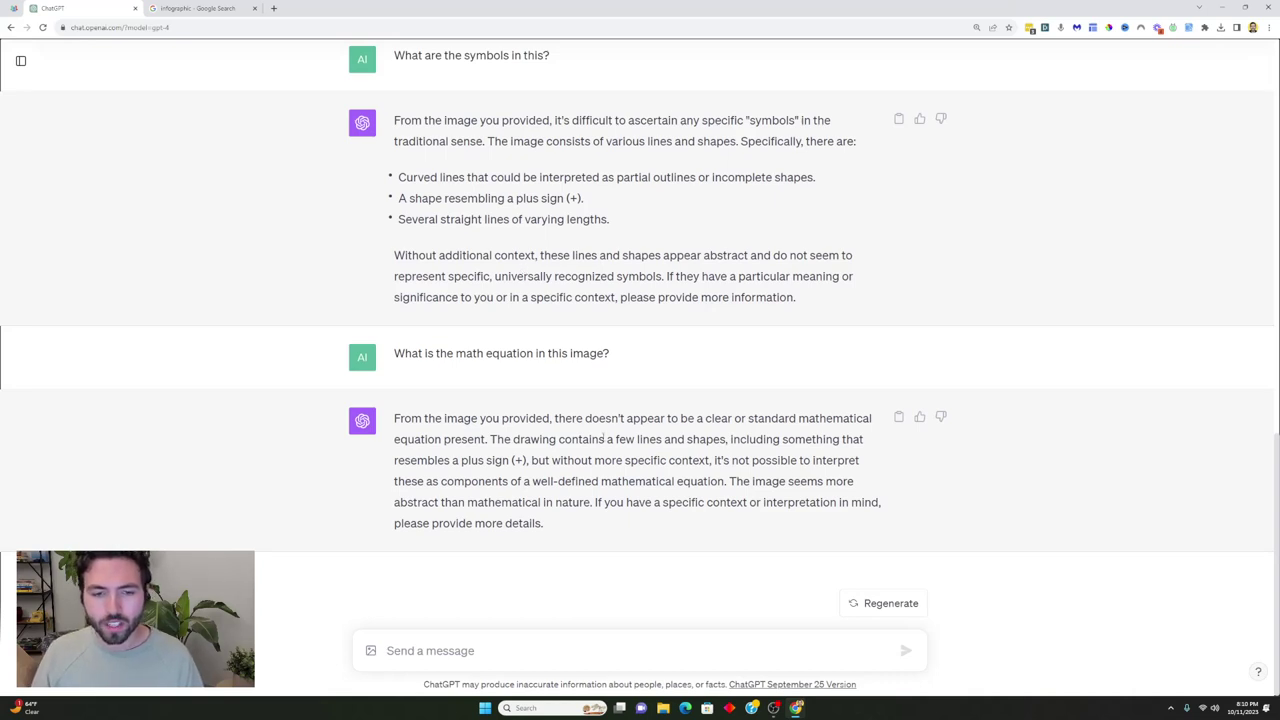
scroll(605, 428, "up", 6)
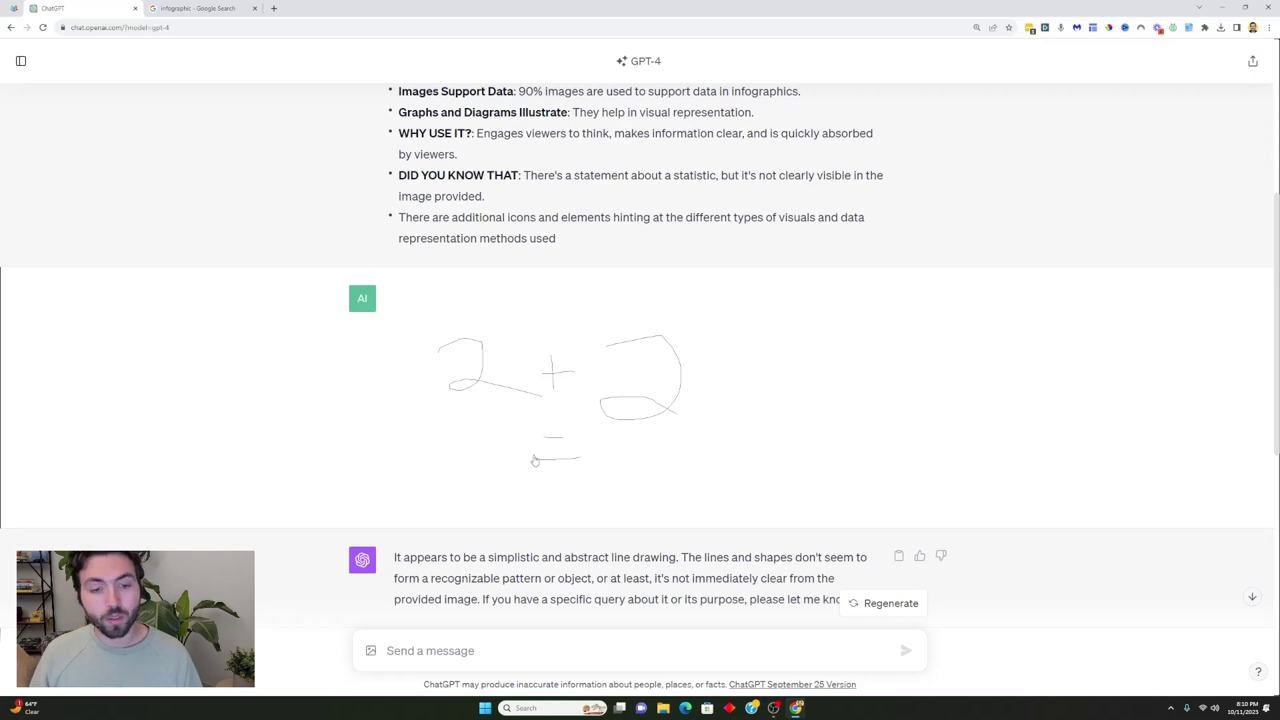
Upload the Untitled PNG from Downloads and send it without any text, to have the handwritten equation interpreted
left_click(370, 651)
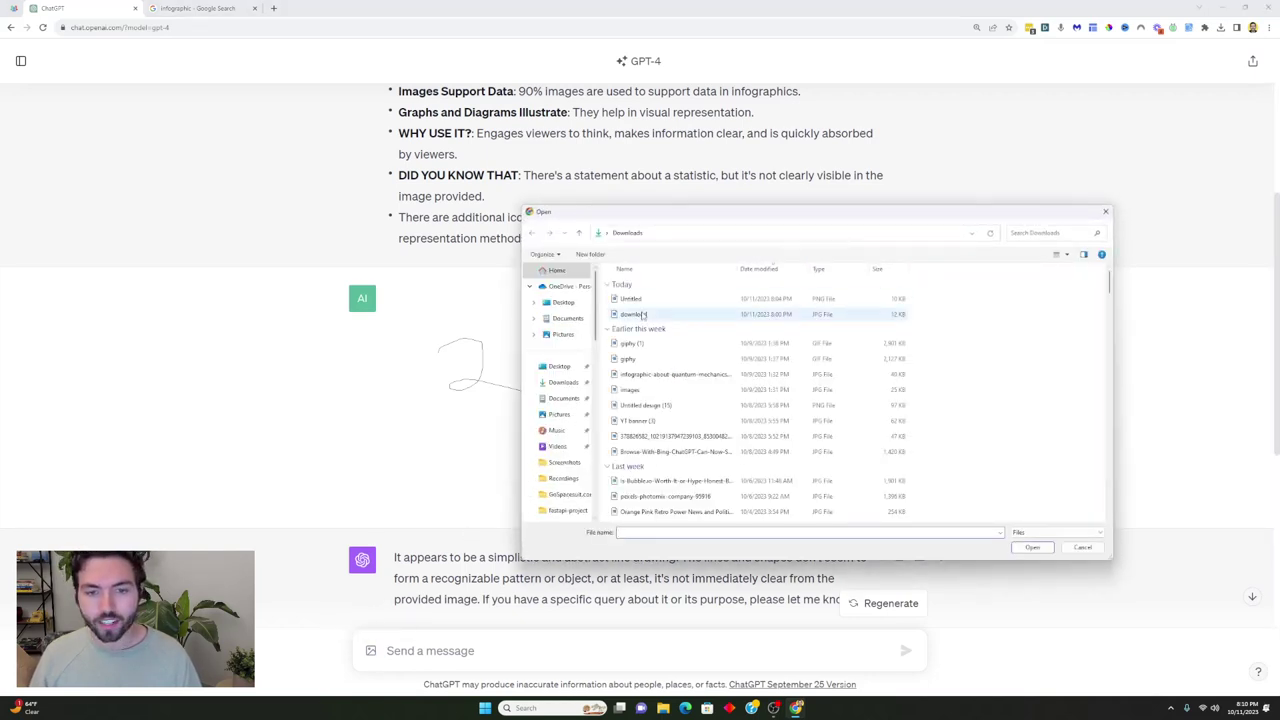
left_click(641, 300)
left_click(1043, 553)
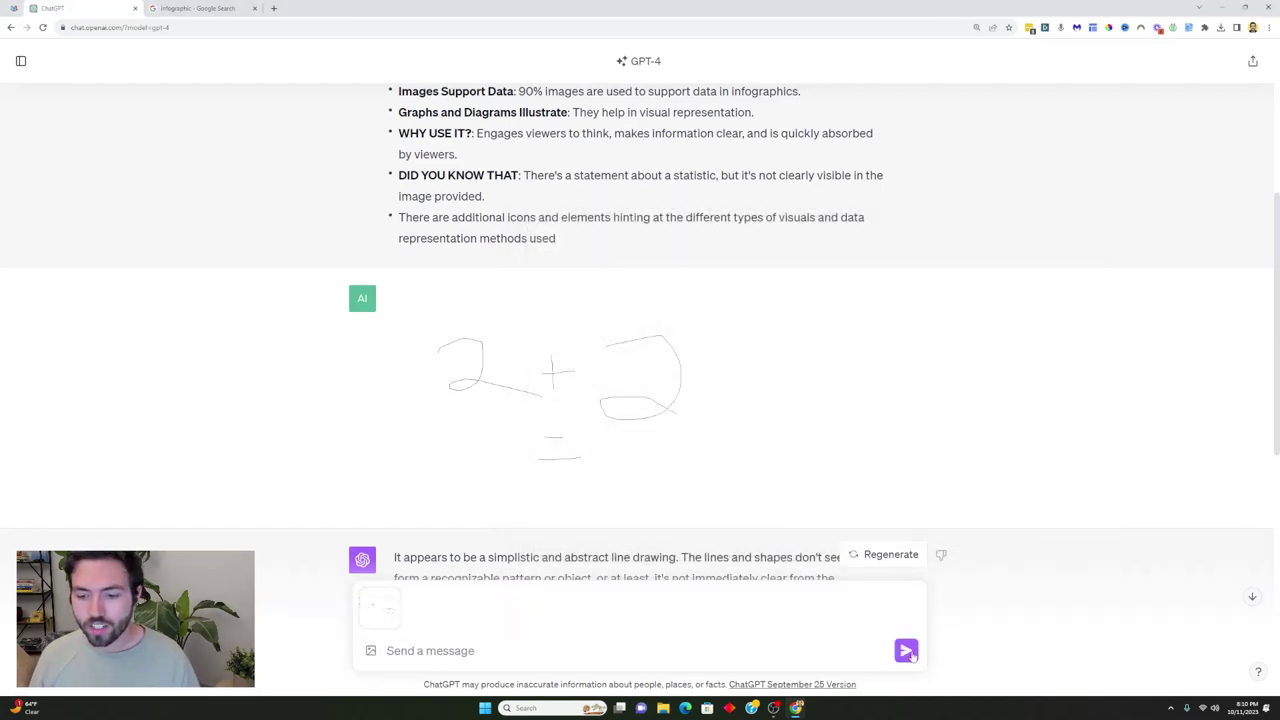
left_click(906, 651)
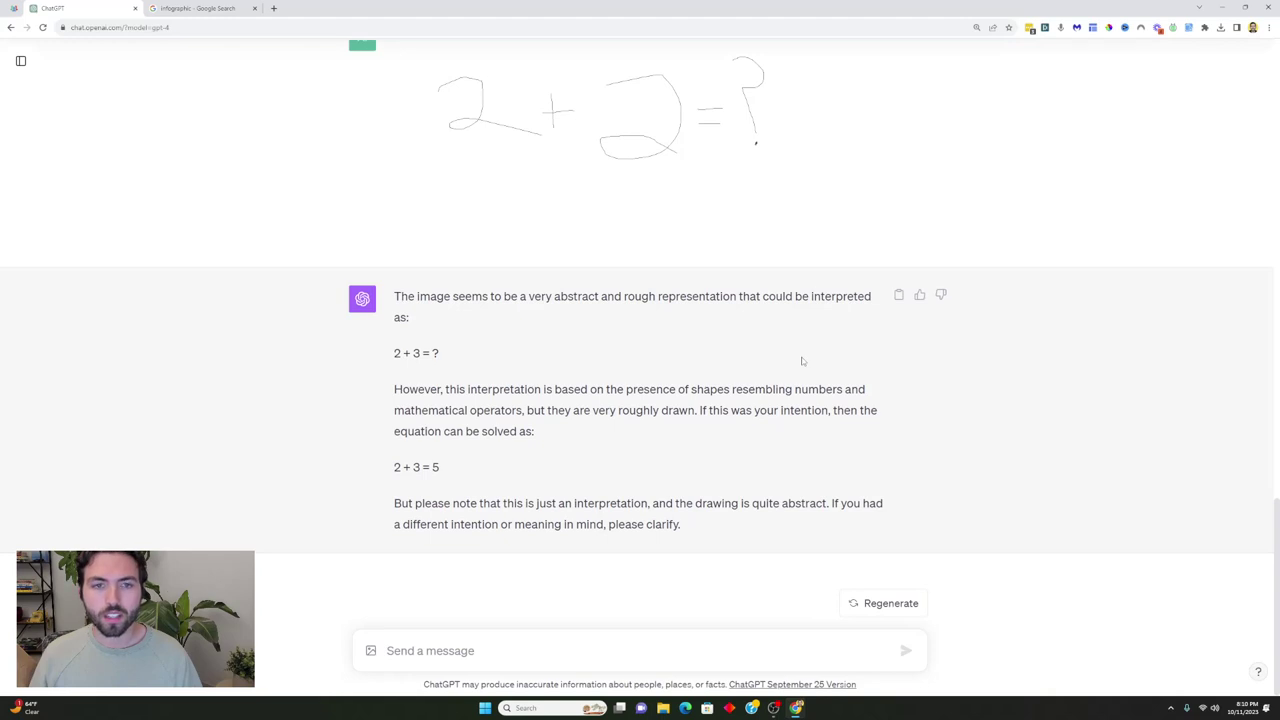
scroll(802, 361, "up", 2)
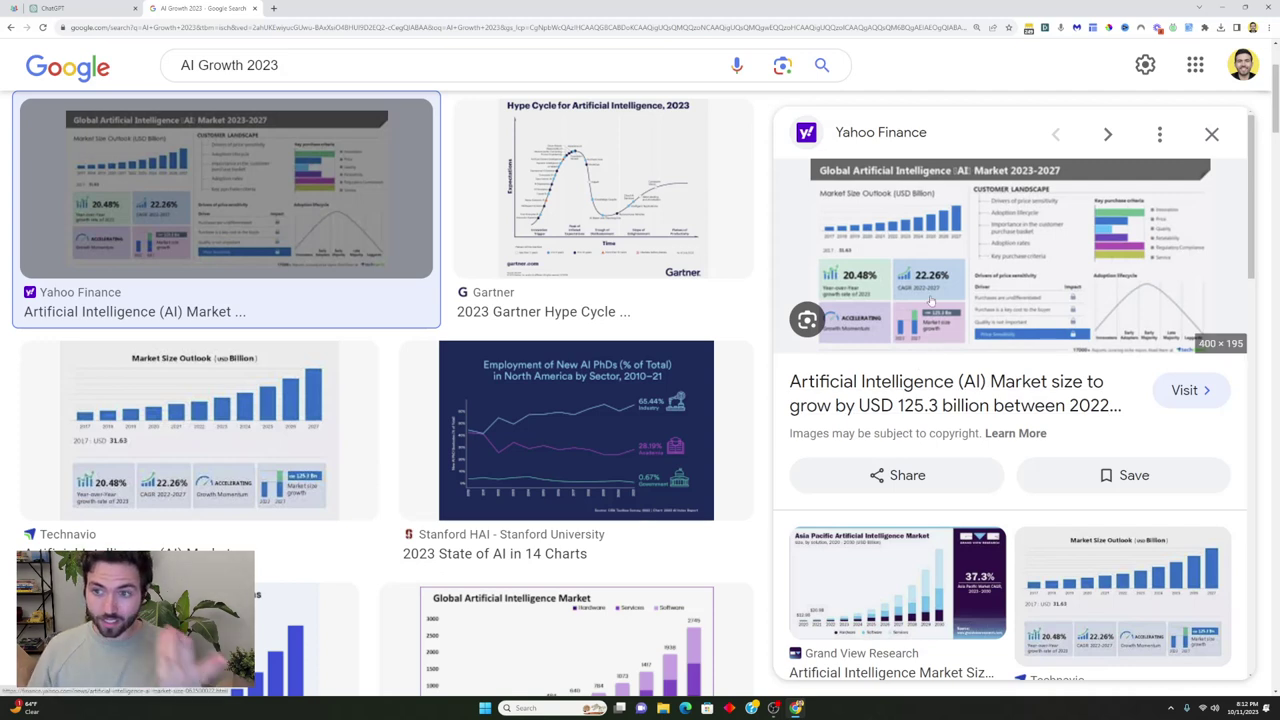
Save the previewed Yahoo Finance infographic on the Global Artificial Intelligence (AI) Market 2023-2027 to Downloads as a JPEG
right_click(930, 299)
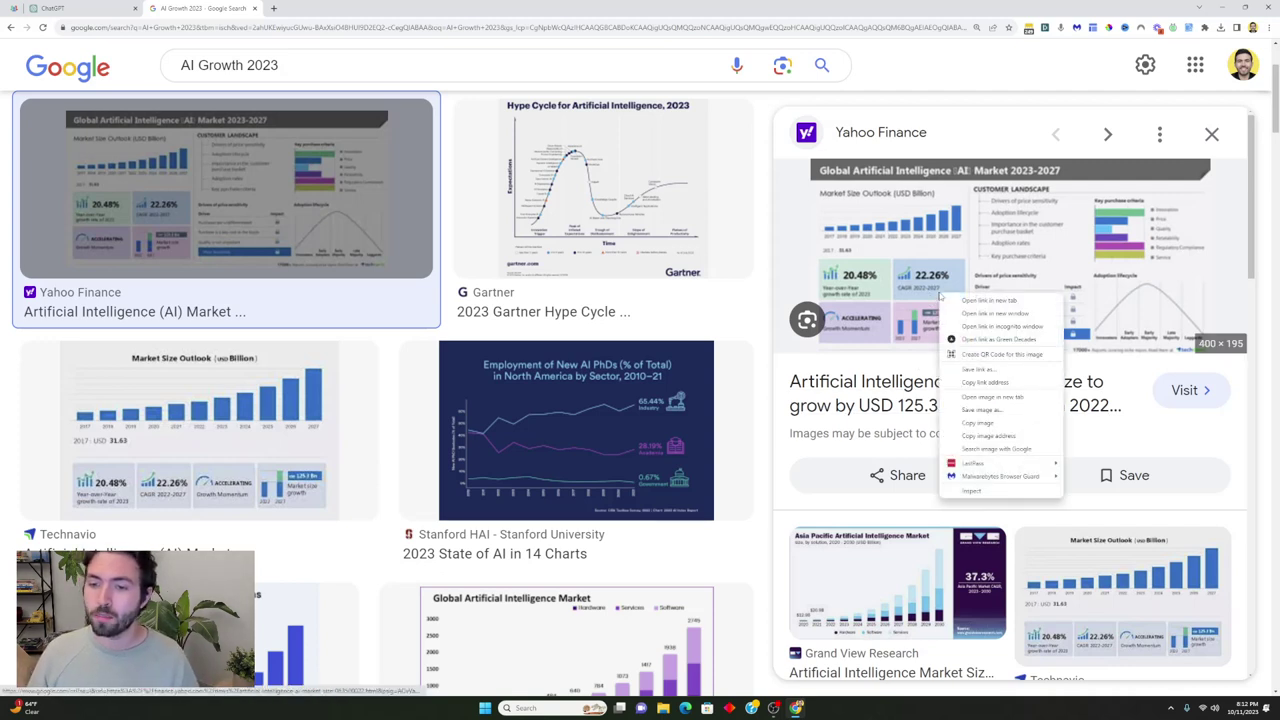
left_click(985, 411)
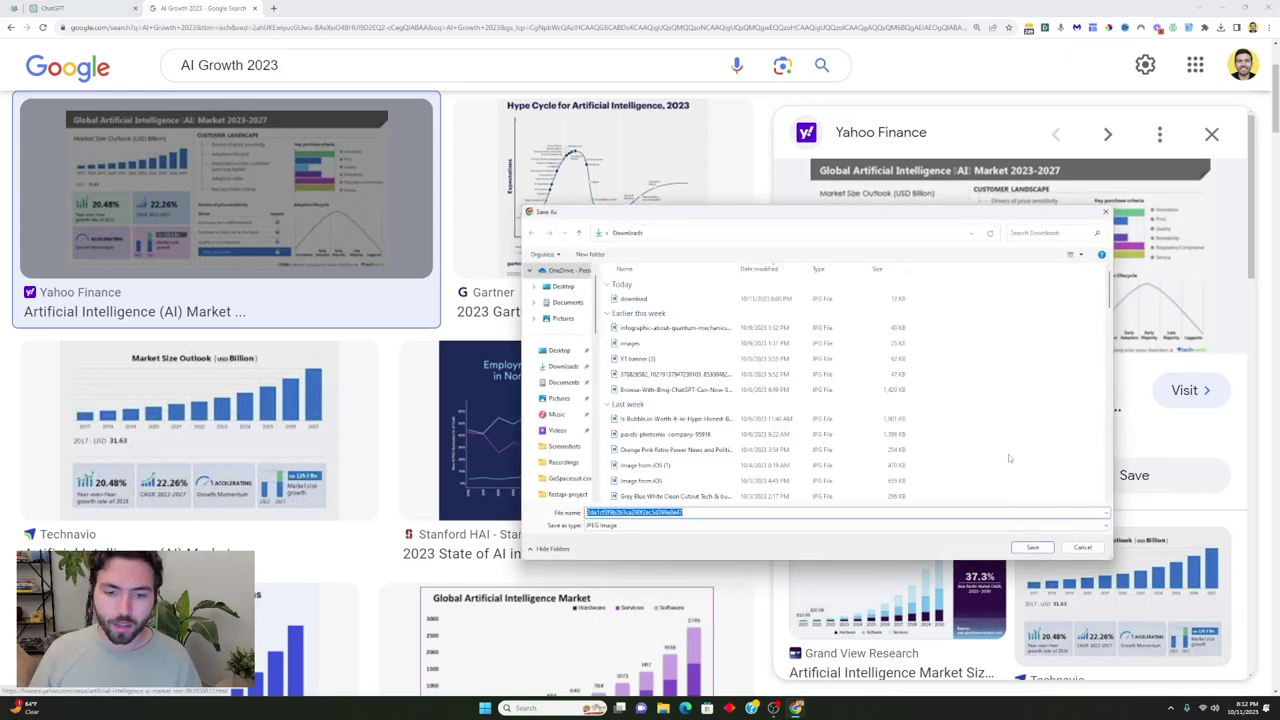
left_click(1032, 547)
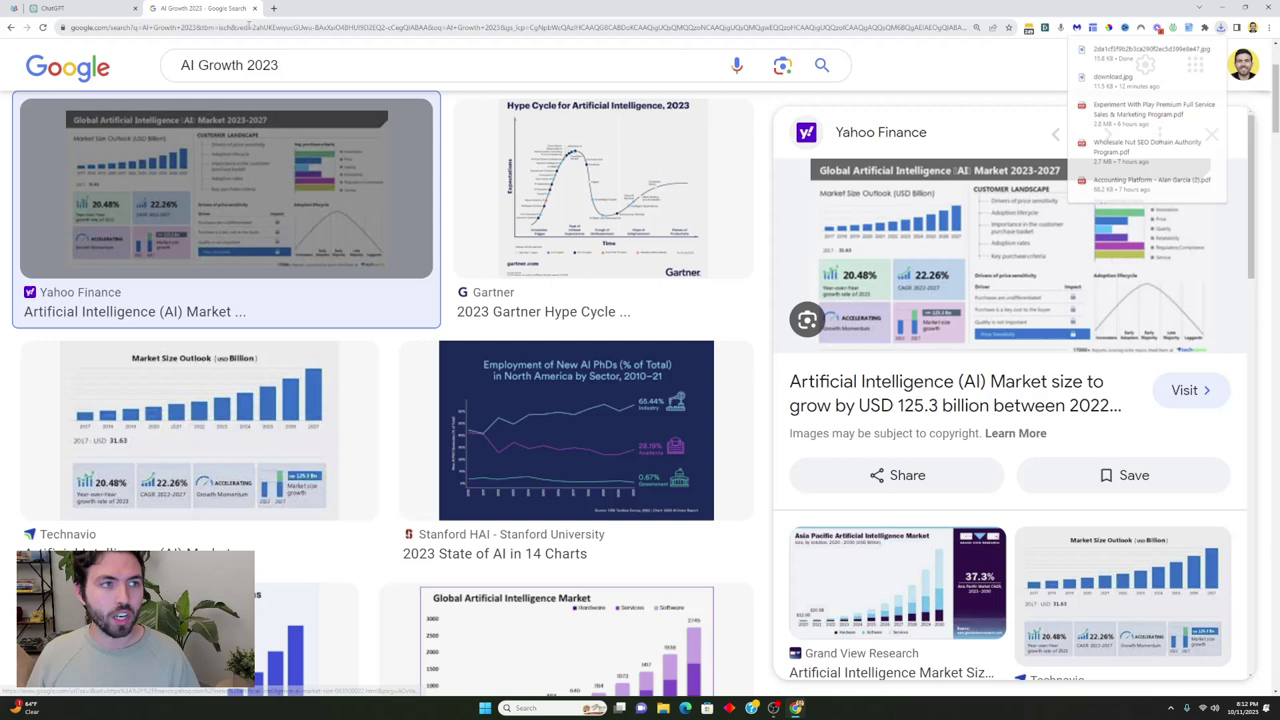
Switch to ChatGPT and attach the newly downloaded AI market infographic to a new message
left_click(86, 5)
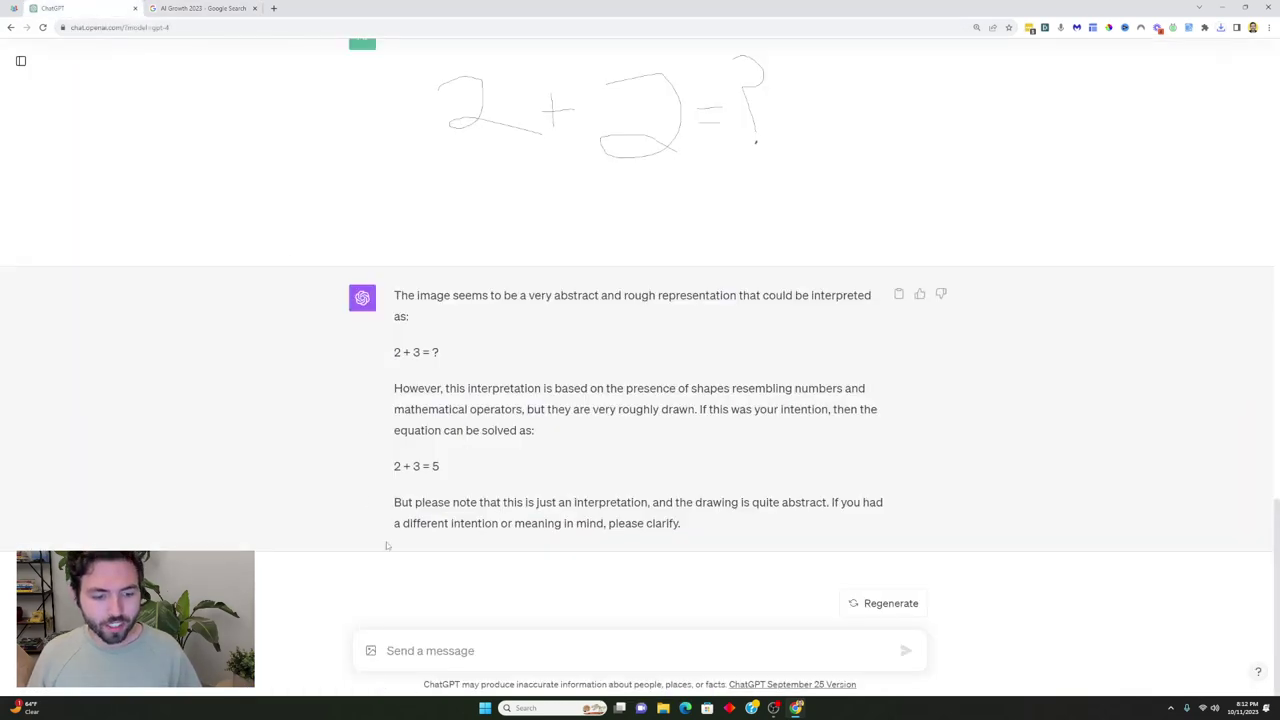
left_click(370, 651)
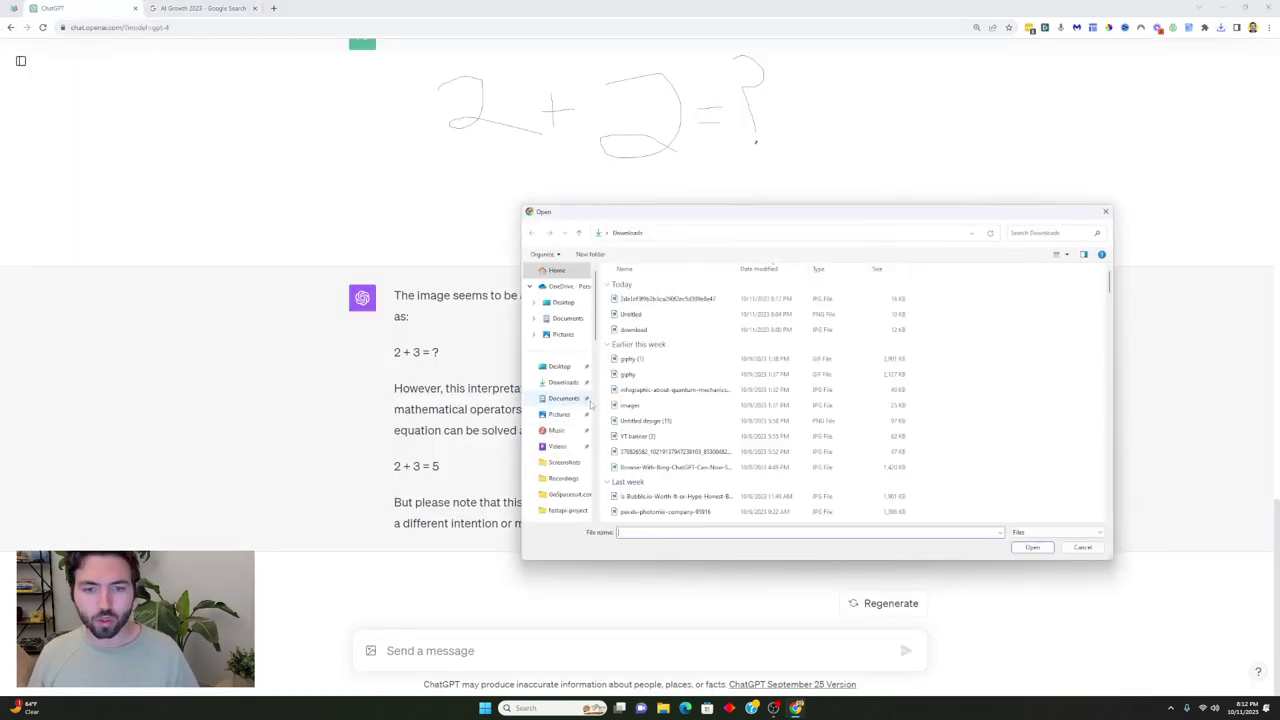
left_click(724, 299)
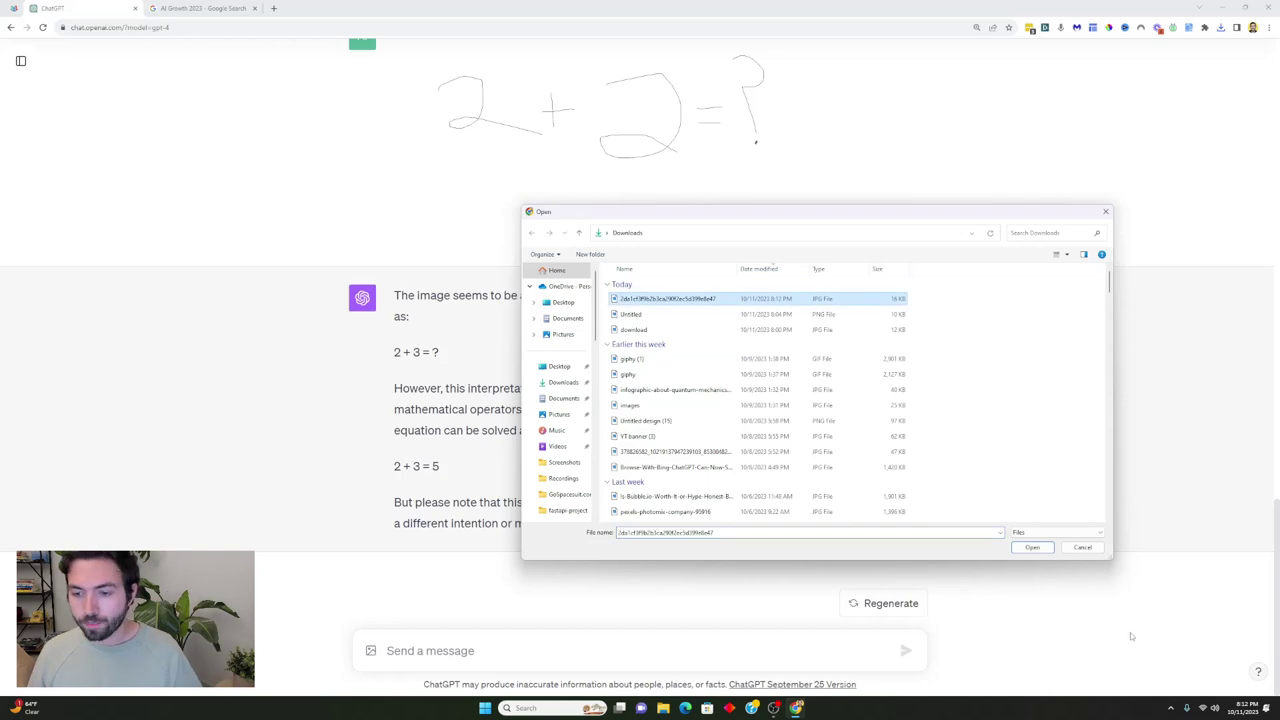
left_click(1048, 551)
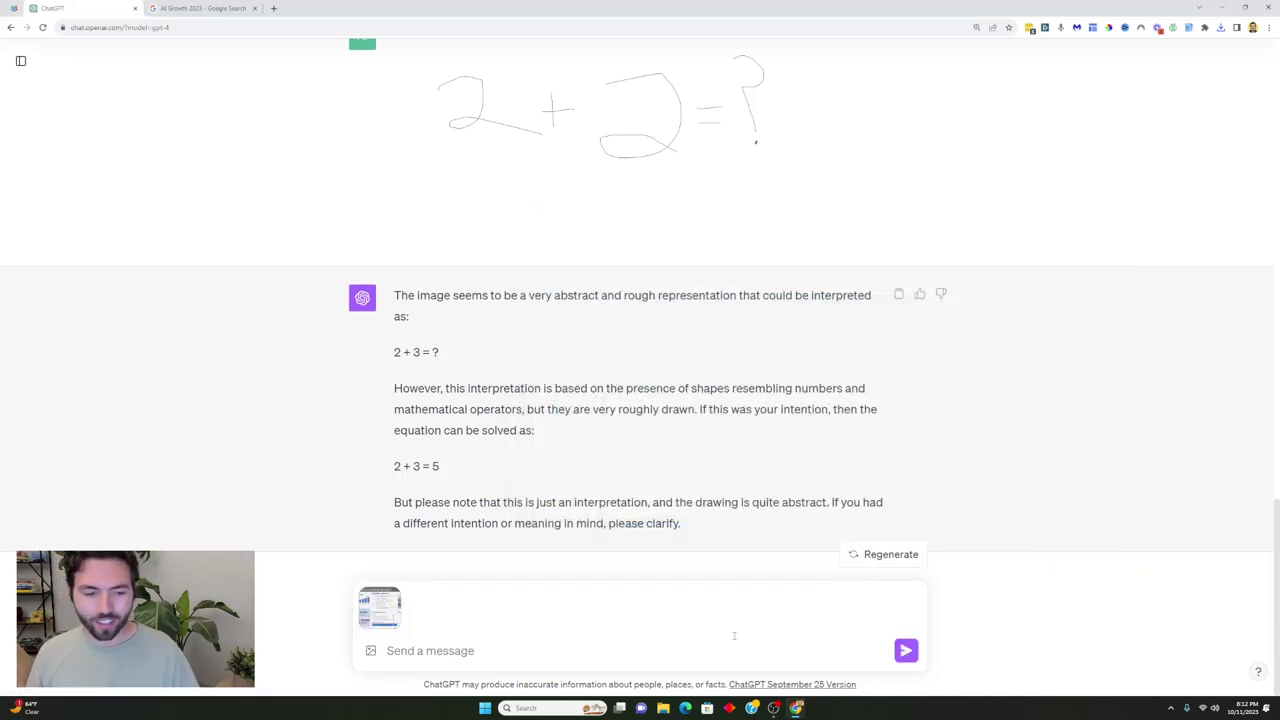
Send the prompt "What is in this infographic and make a social post for LinkedIn on it" and regenerate the response
type("What is in this infographic and")
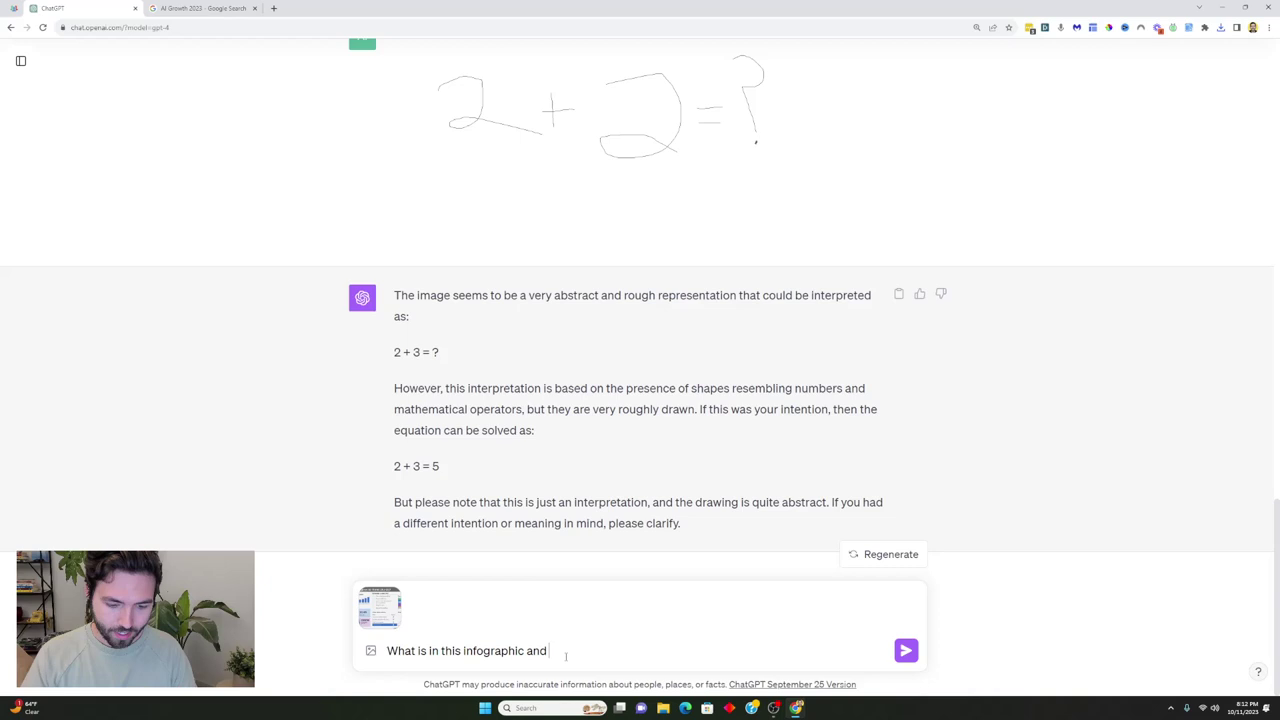
type("make a social post for LinkedI")
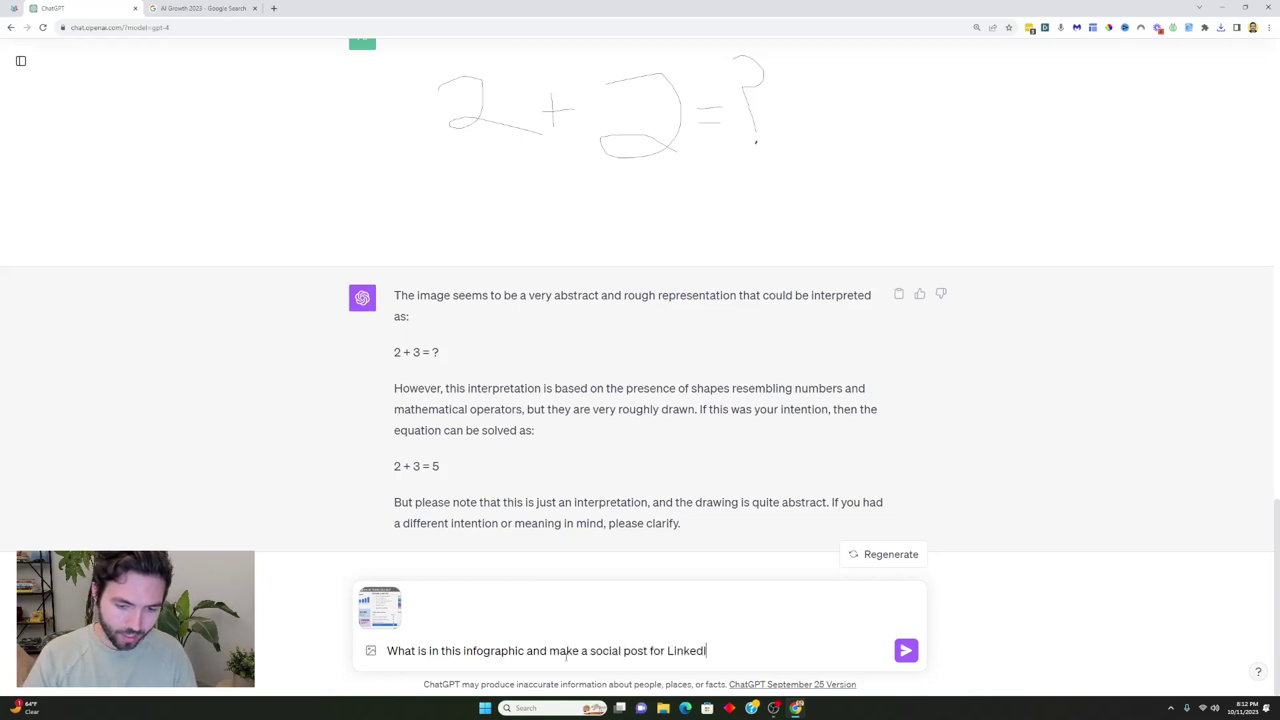
key("Return")
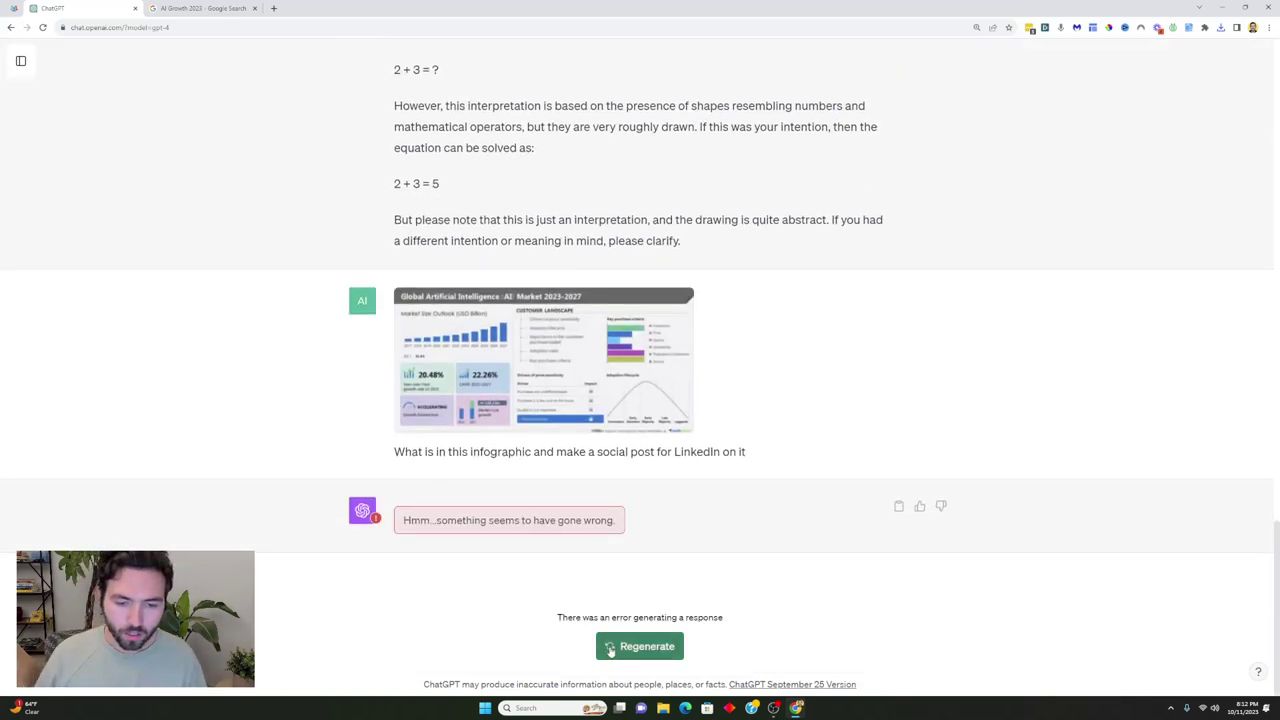
left_click(610, 647)
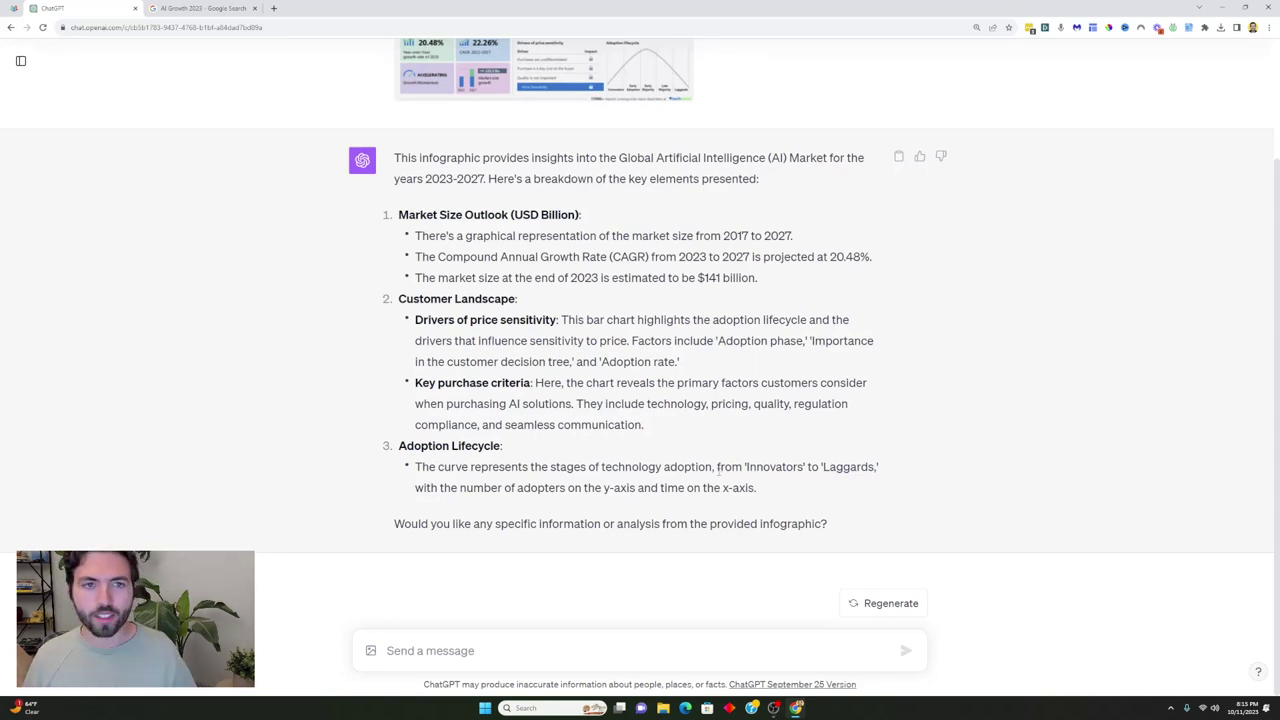
Check the infographic breakdown and send the follow-up "Create a social post from this information for LinkedIn"
scroll(717, 471, "up", 2)
scroll(714, 466, "down", 2)
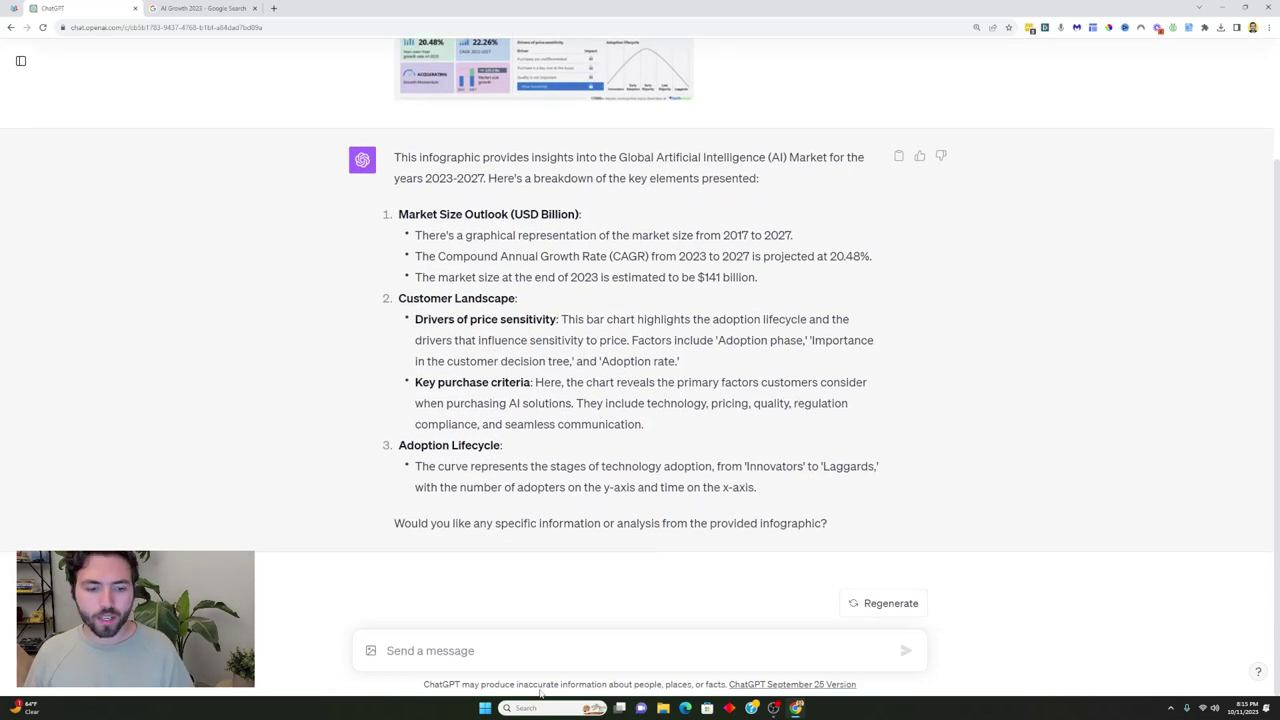
type("Create")
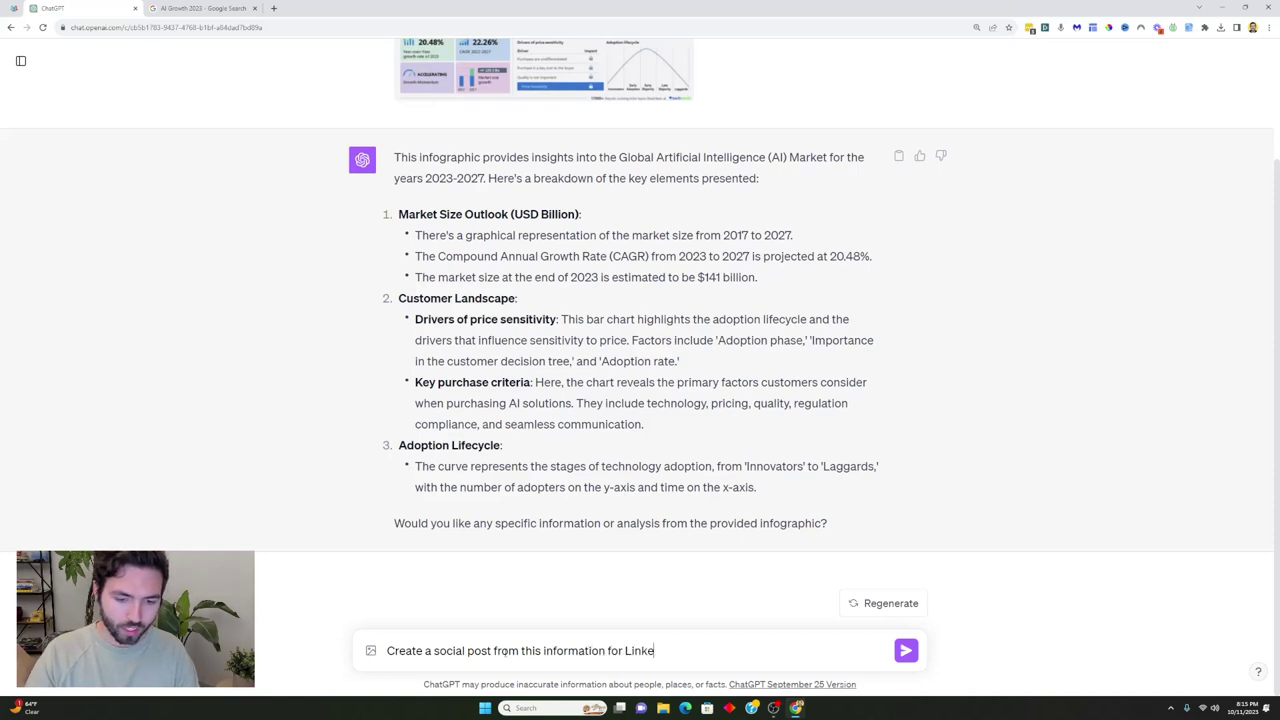
type("a social post from this information for LinkedIn")
key("Return")
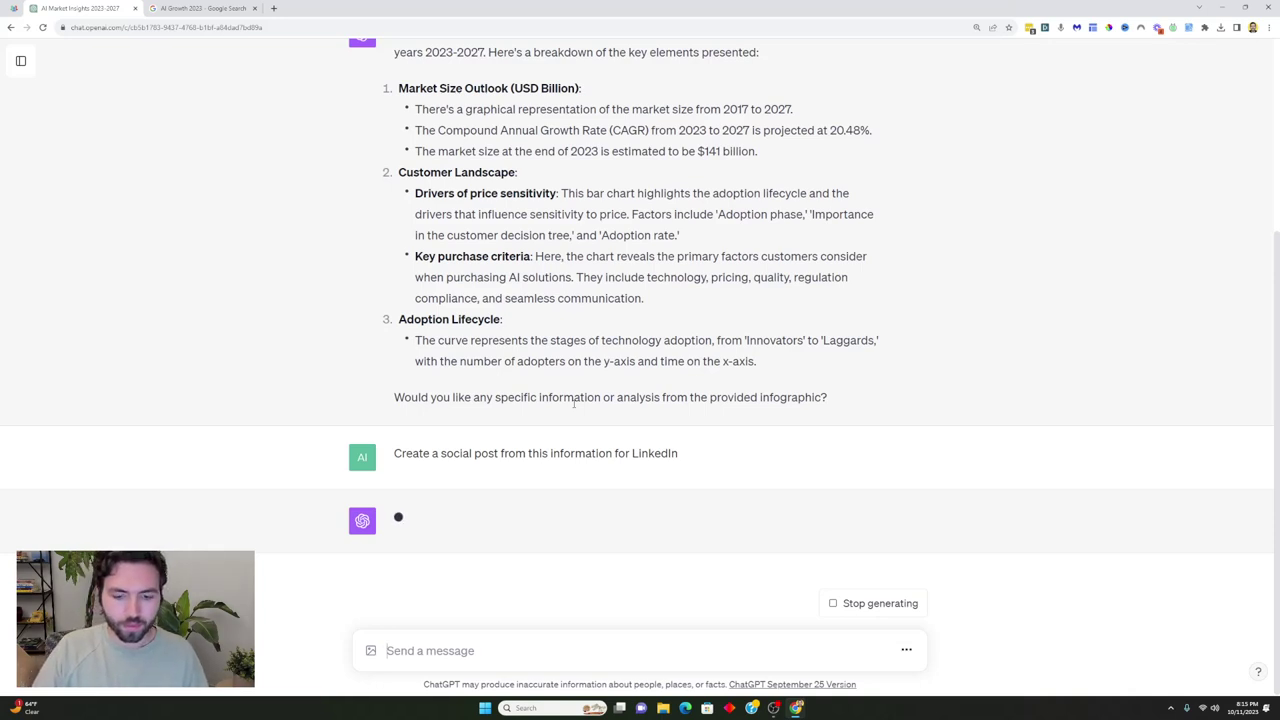
type("-")
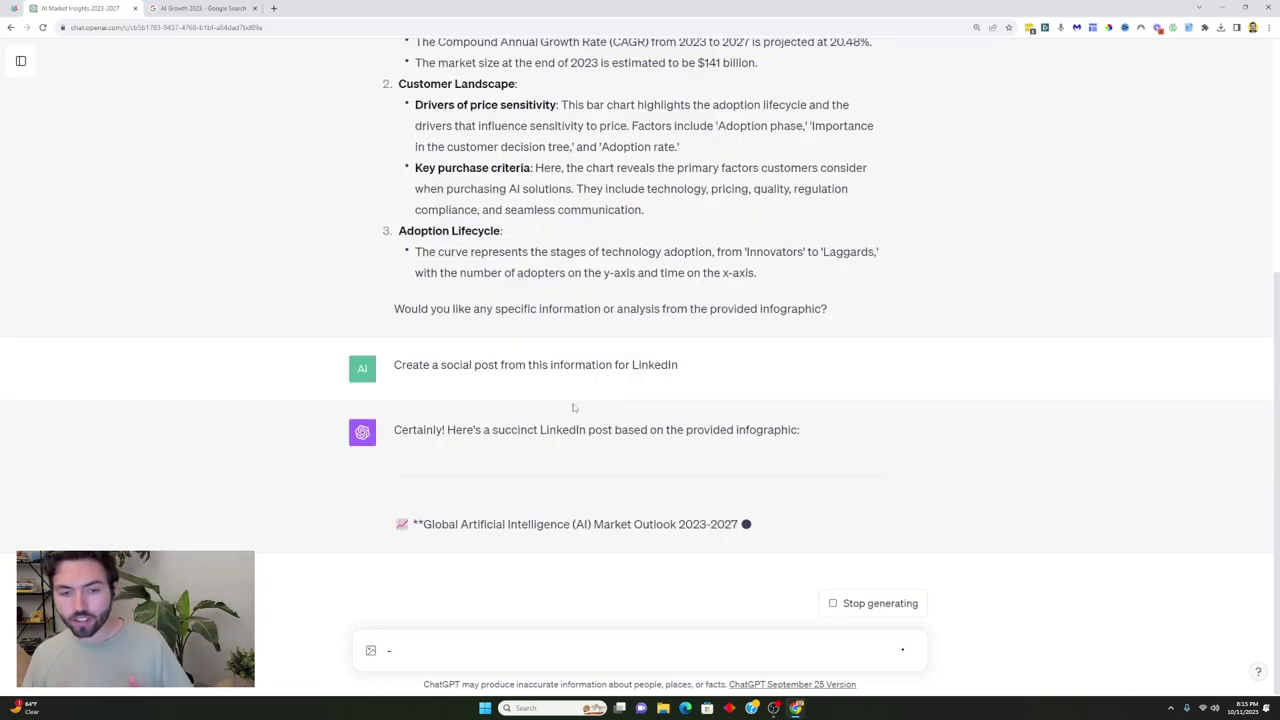
key("BackSpace")
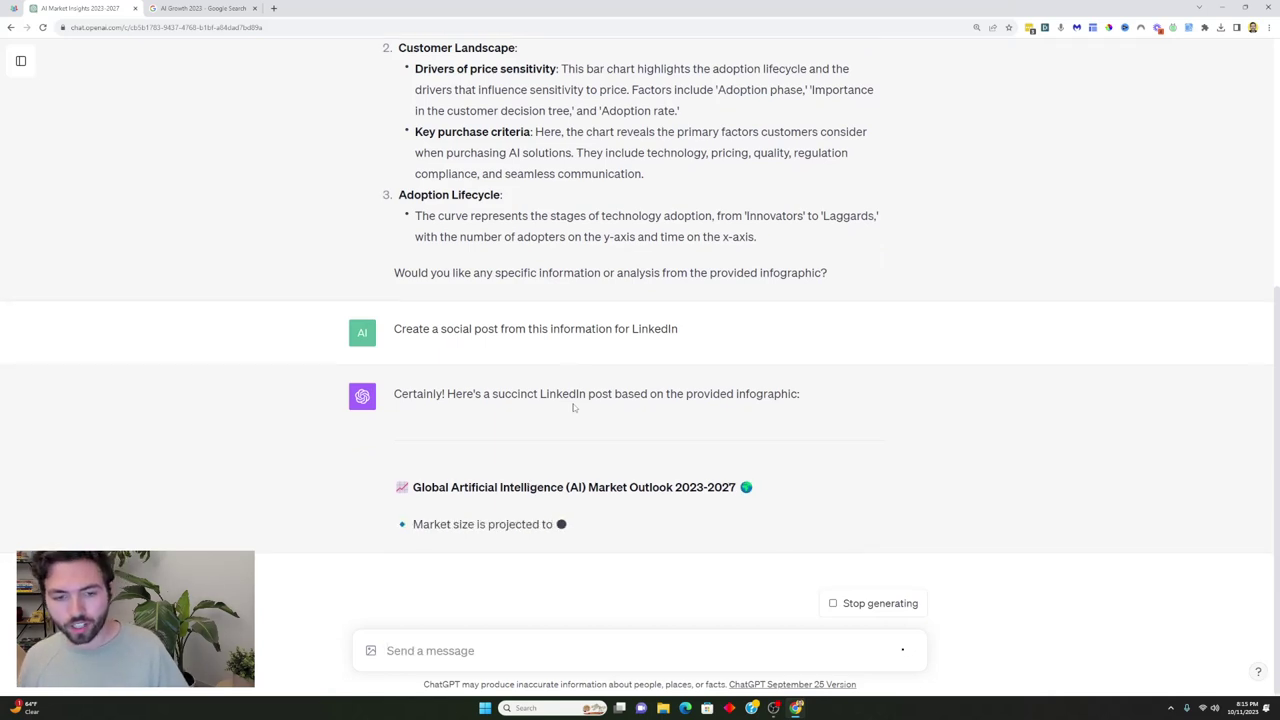